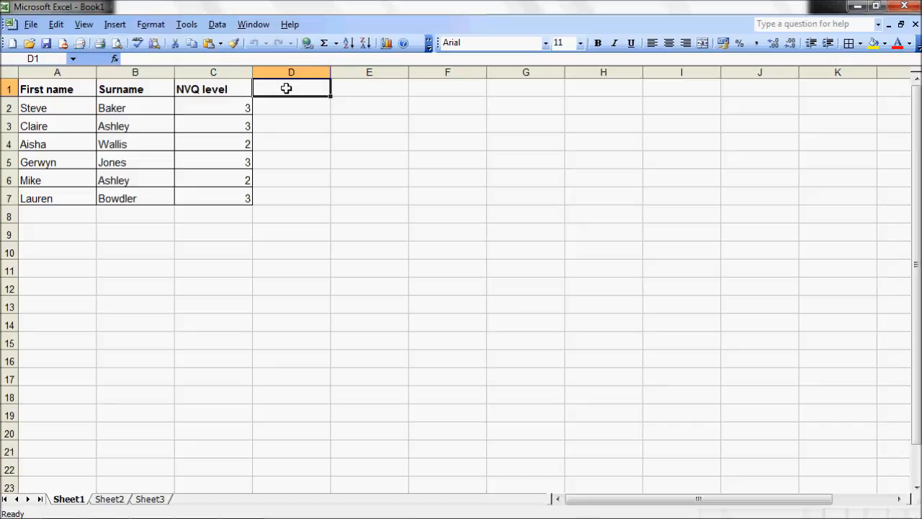
Enter the heading "Function skills target level" in D1 and widen column D to fit it.
text(F)
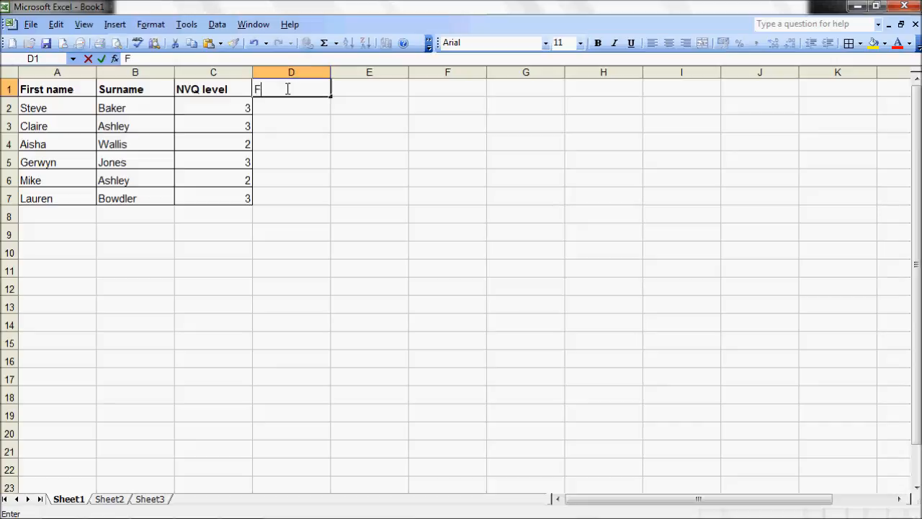
text(unction )
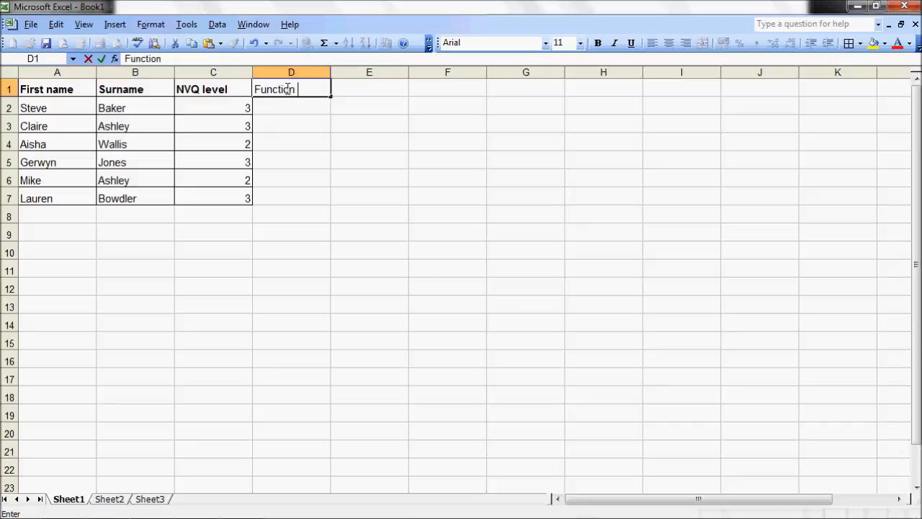
text(skills tar)
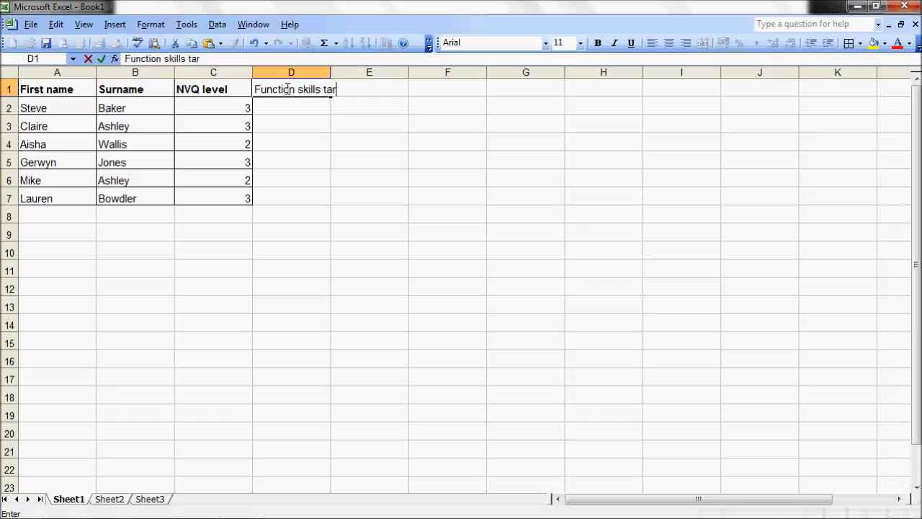
text(get level)
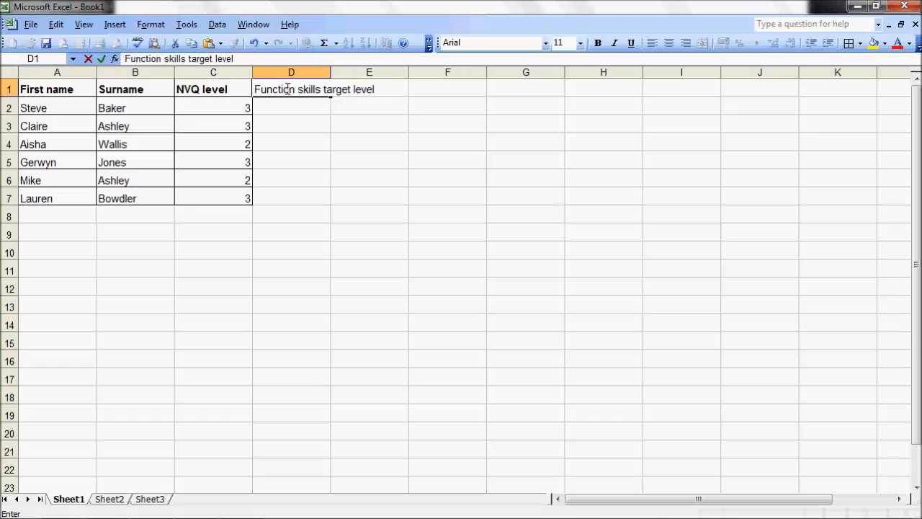
key(Return)
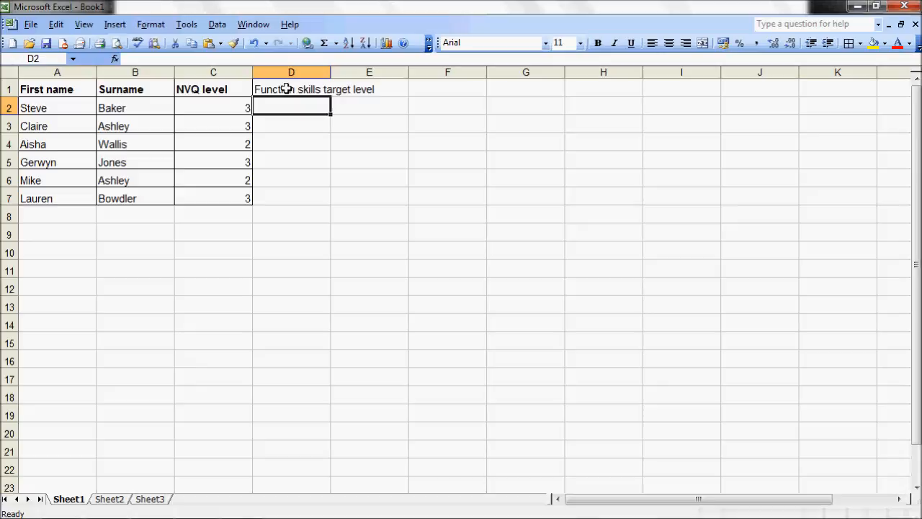
drag(331, 67, 393, 67)
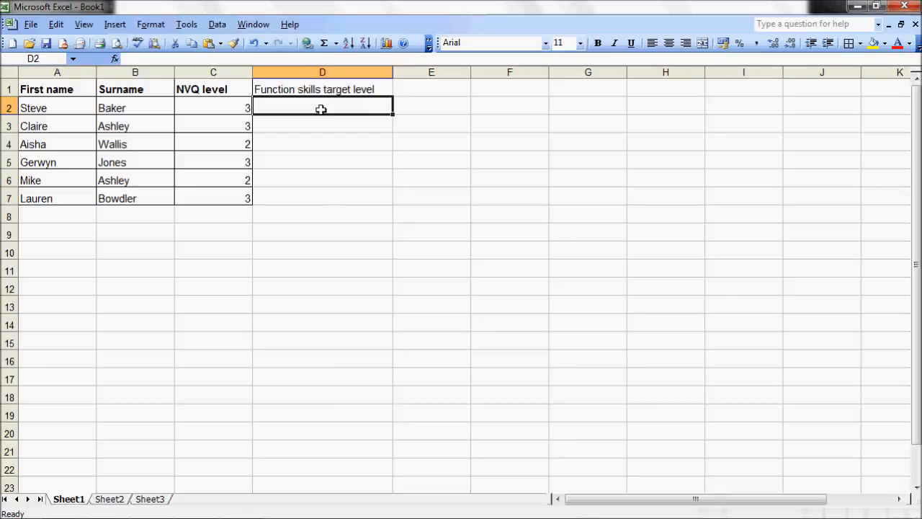
Calculate the target level in D2 with =C2-1 and fill the formula down to D7.
text(=)
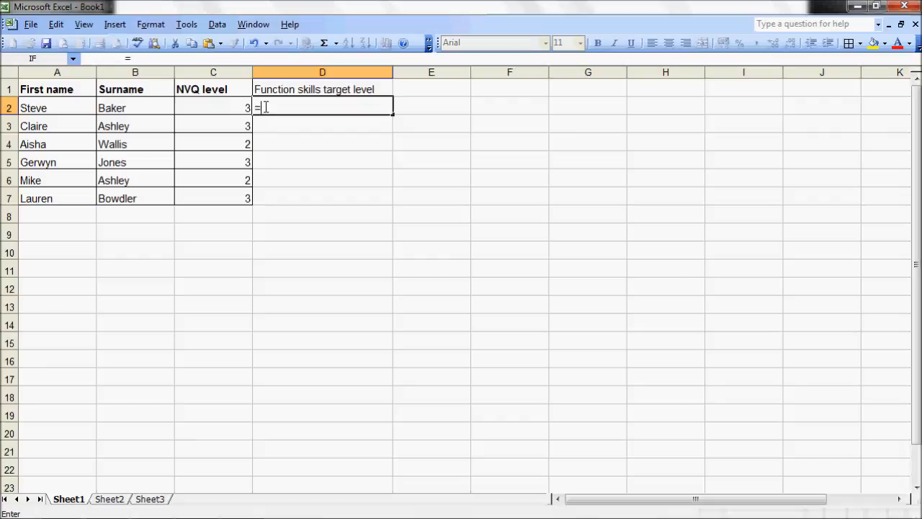
click(237, 106)
text(-1)
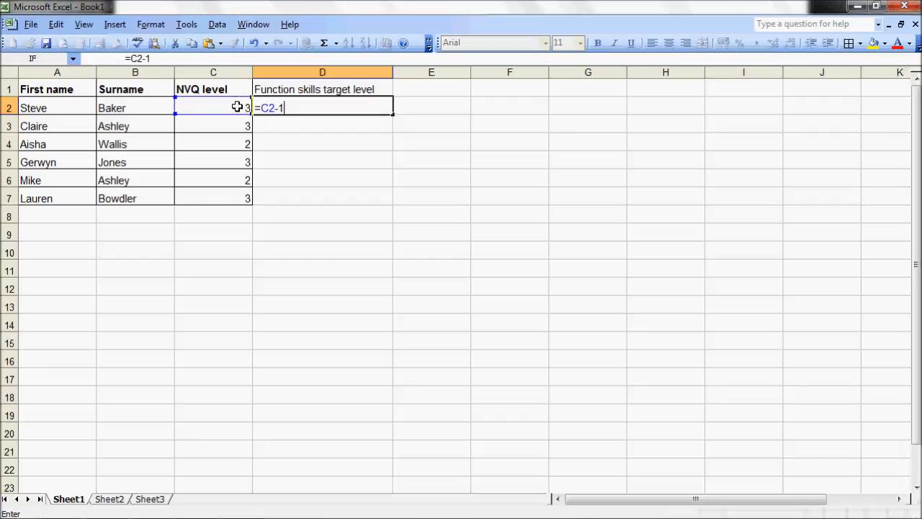
key(Return)
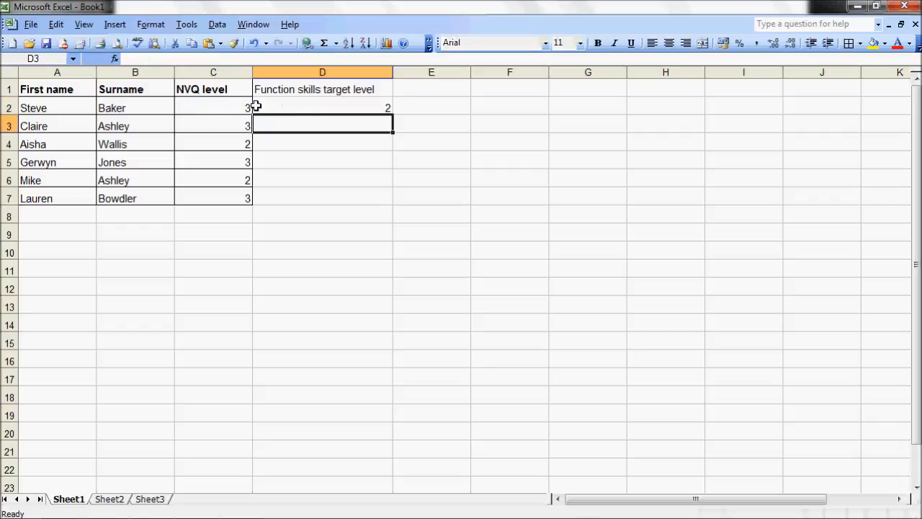
click(369, 105)
drag(393, 114, 385, 201)
click(448, 228)
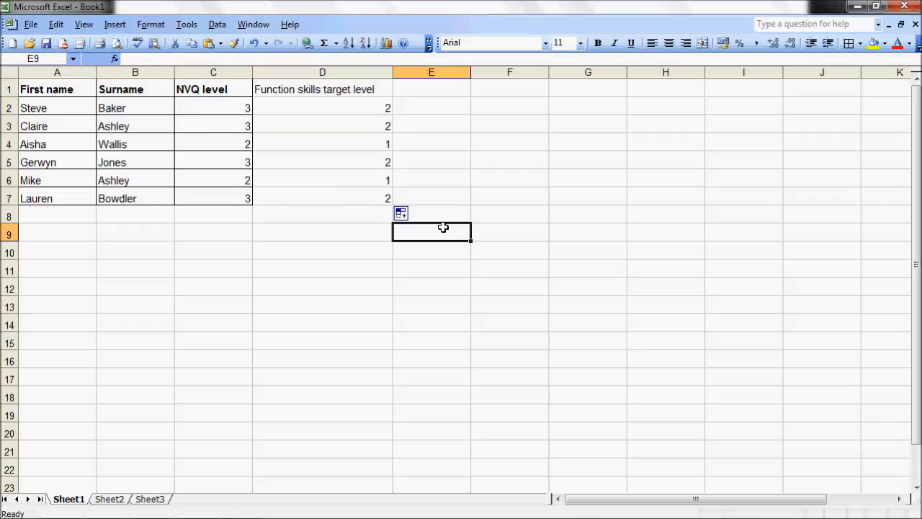
drag(307, 92, 315, 177)
click(315, 313)
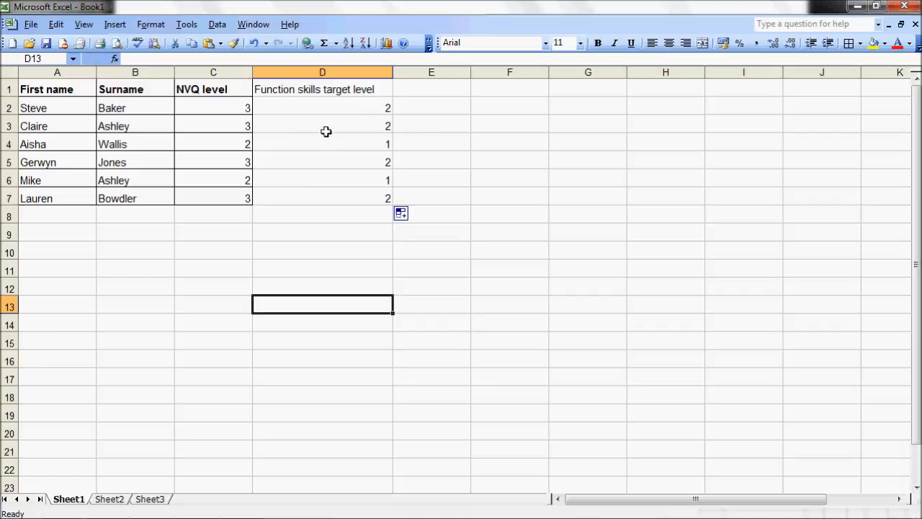
click(374, 269)
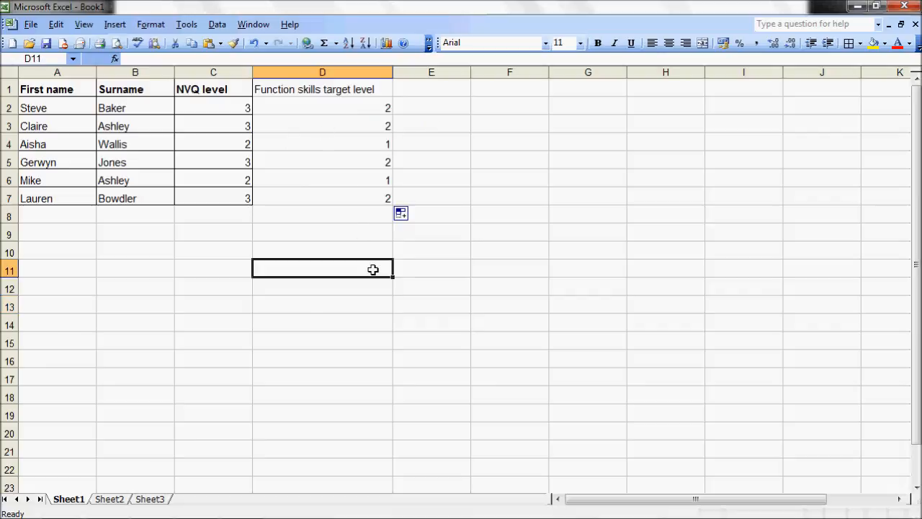
Enter the heading "Will this tutorial be useful?" in E1.
click(428, 87)
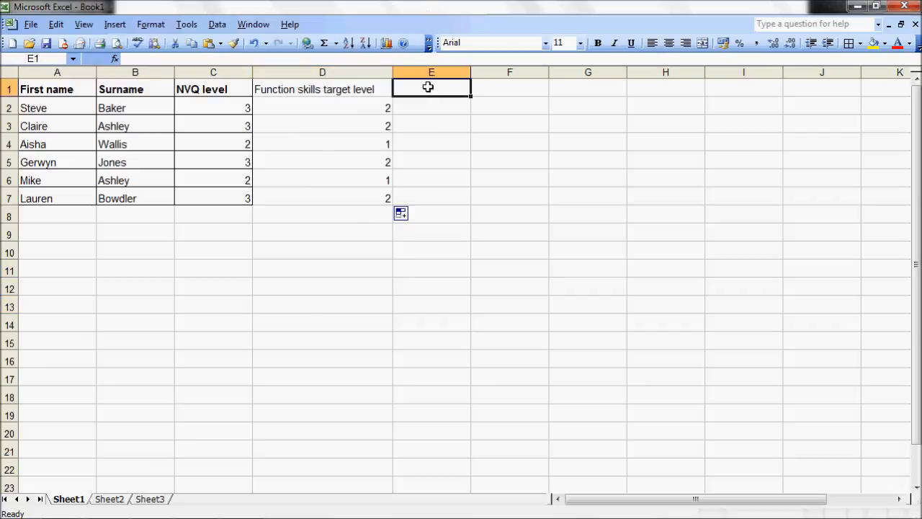
text(Will t)
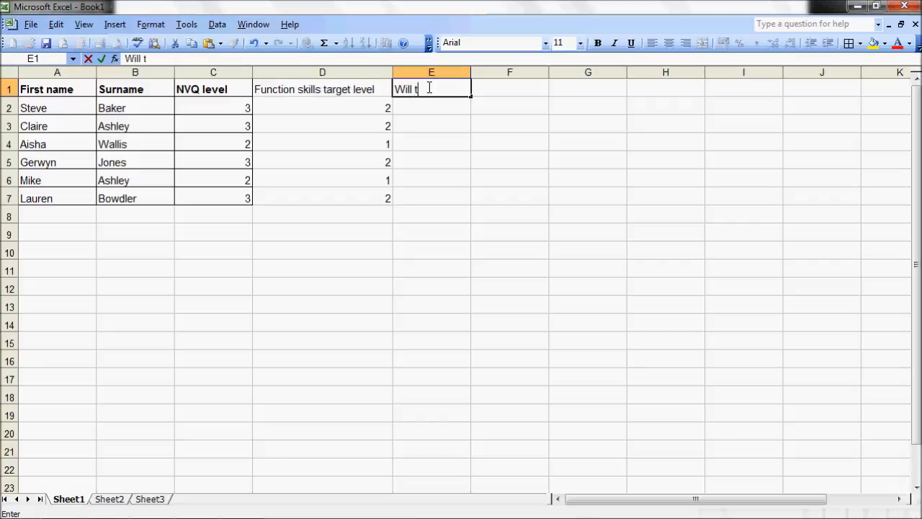
text(his tuto)
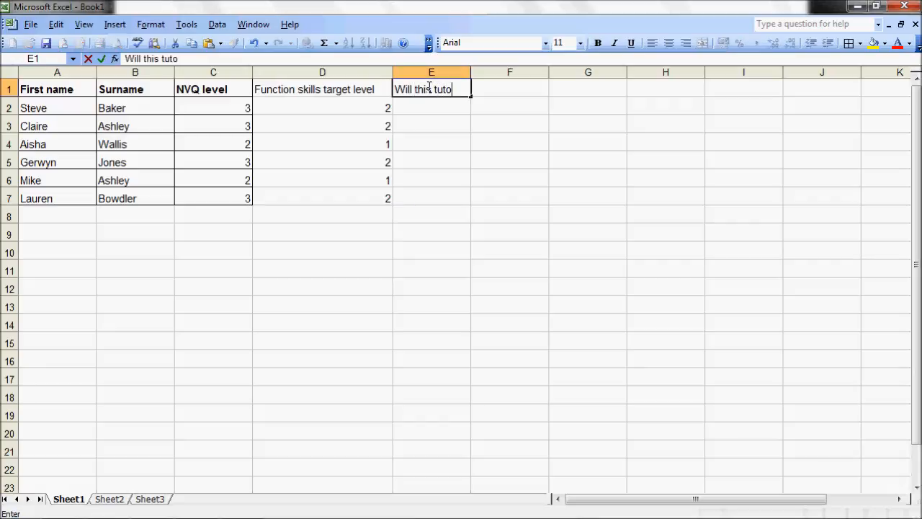
text(rial be u)
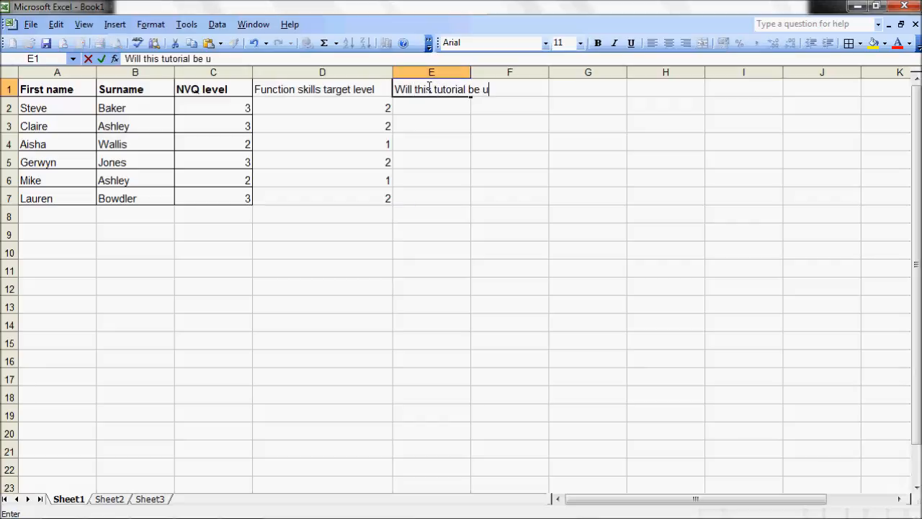
text(seful?)
key(Return)
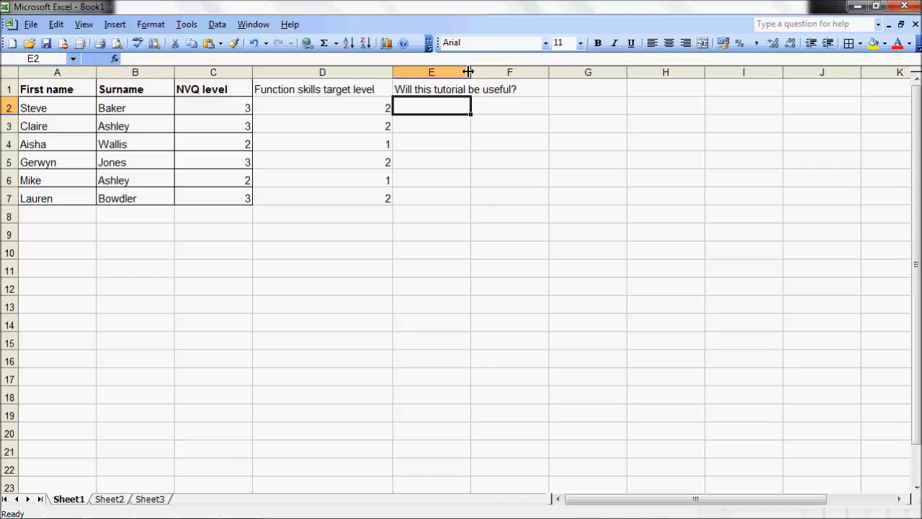
Auto-fit the width of column E to its heading.
drag(469, 68, 574, 63)
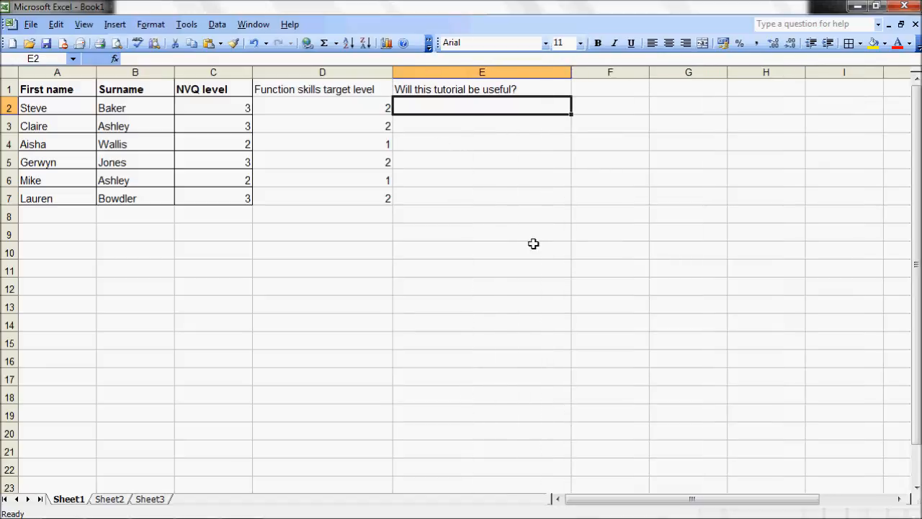
click(499, 68)
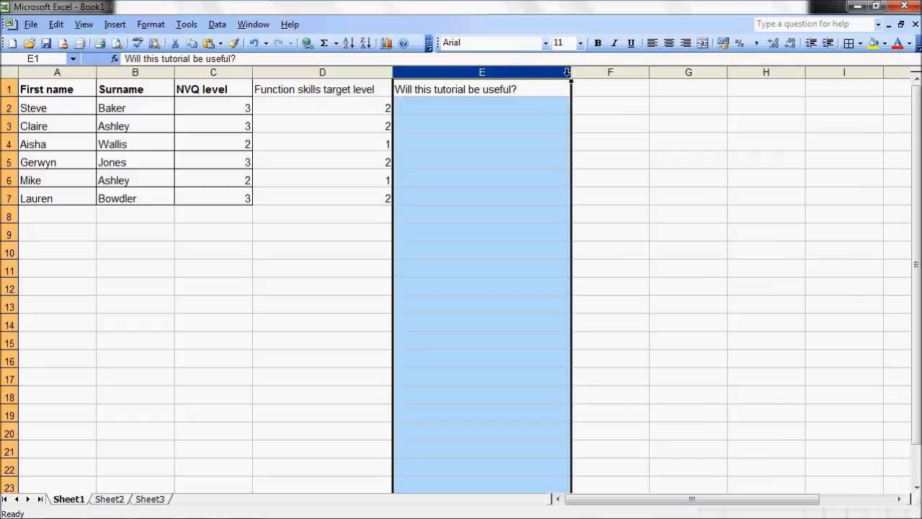
double_click(571, 71)
click(490, 283)
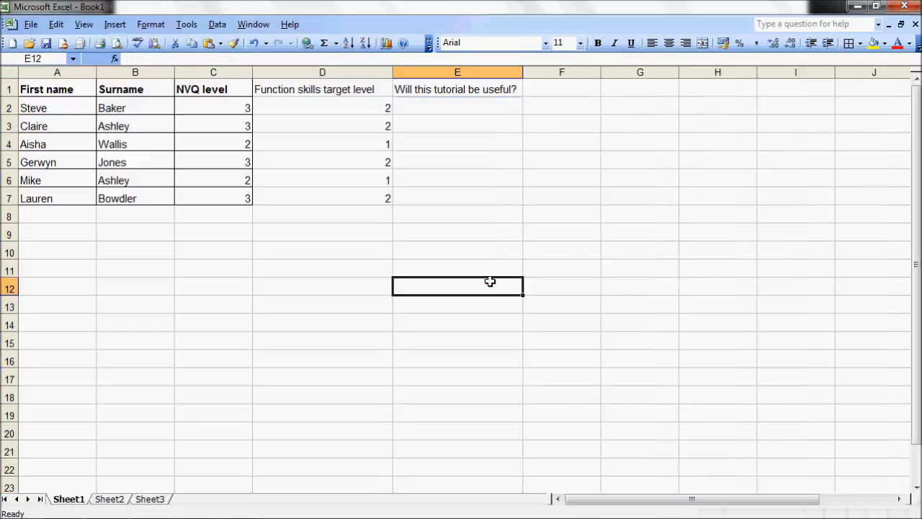
Apply all borders to the cells D1:E7 to match the rest of the table.
drag(320, 100, 466, 186)
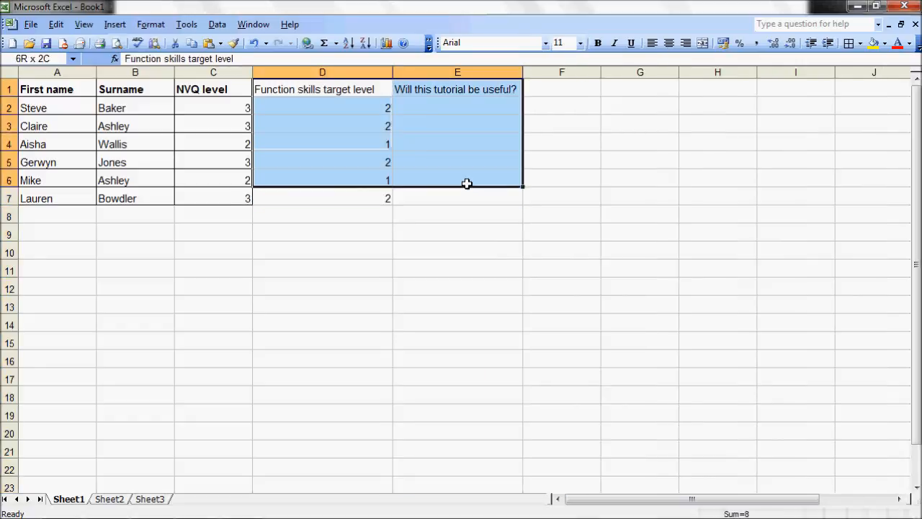
click(849, 42)
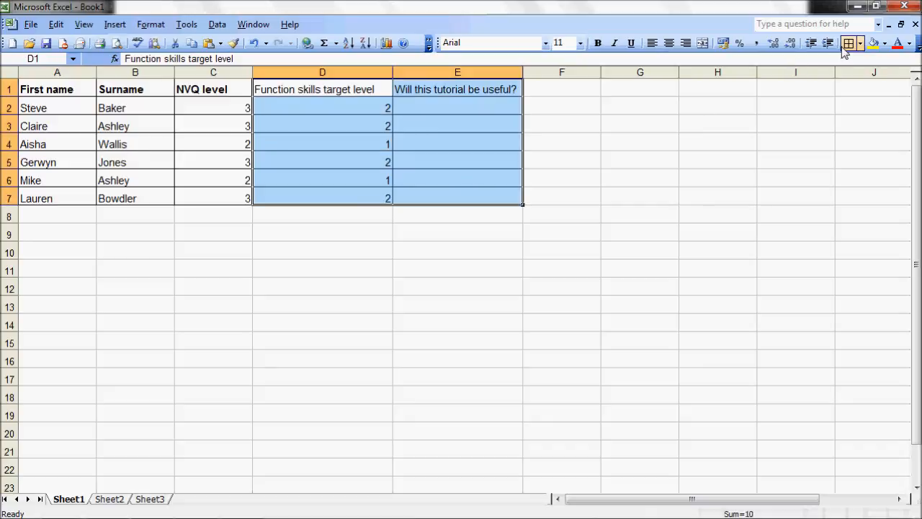
click(618, 289)
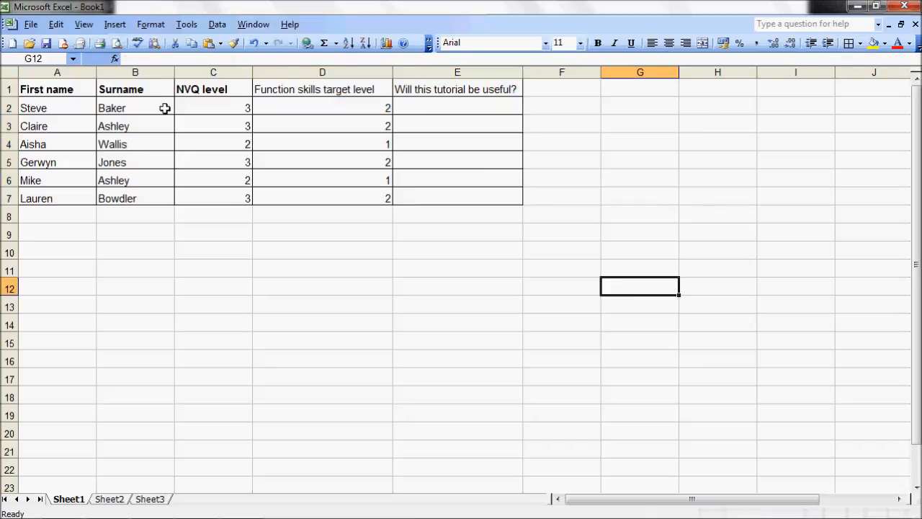
Make the two headings in D1:E1 bold.
drag(281, 86, 411, 91)
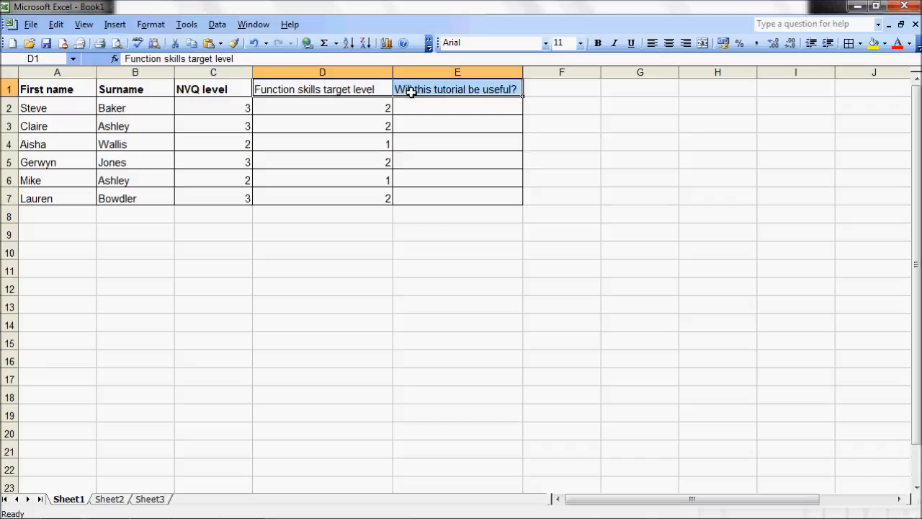
click(598, 43)
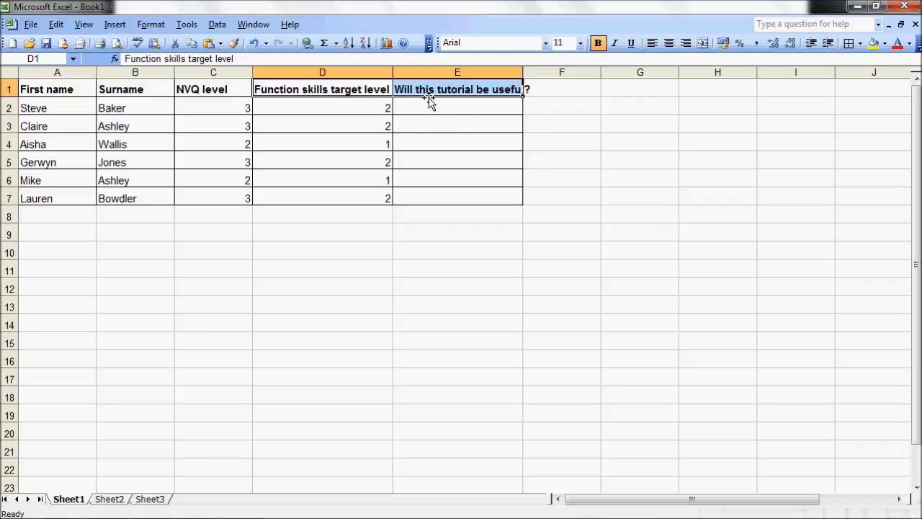
click(462, 265)
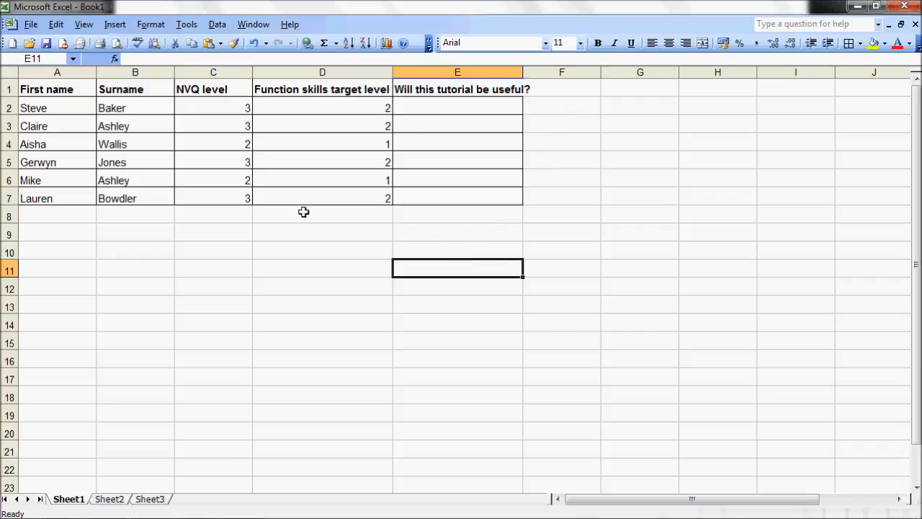
Auto-fit the widths of all columns in the sheet to their contents.
click(14, 76)
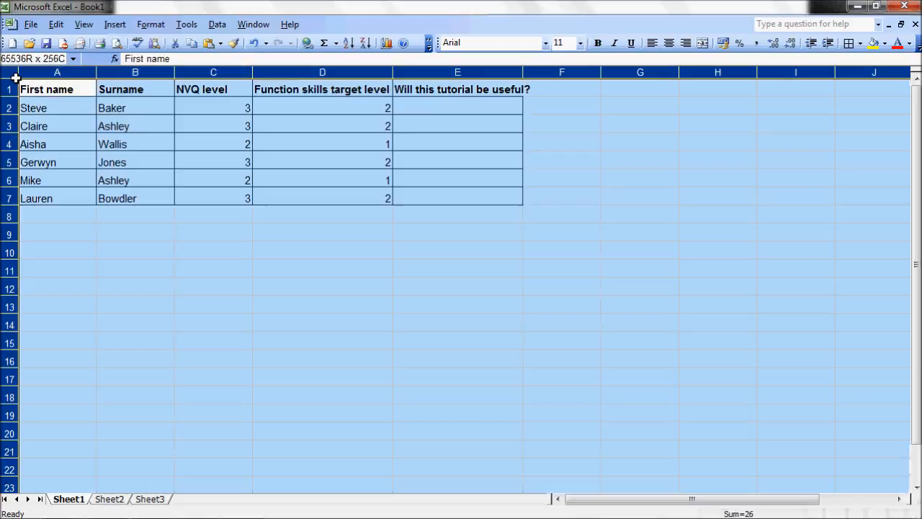
double_click(97, 72)
click(315, 288)
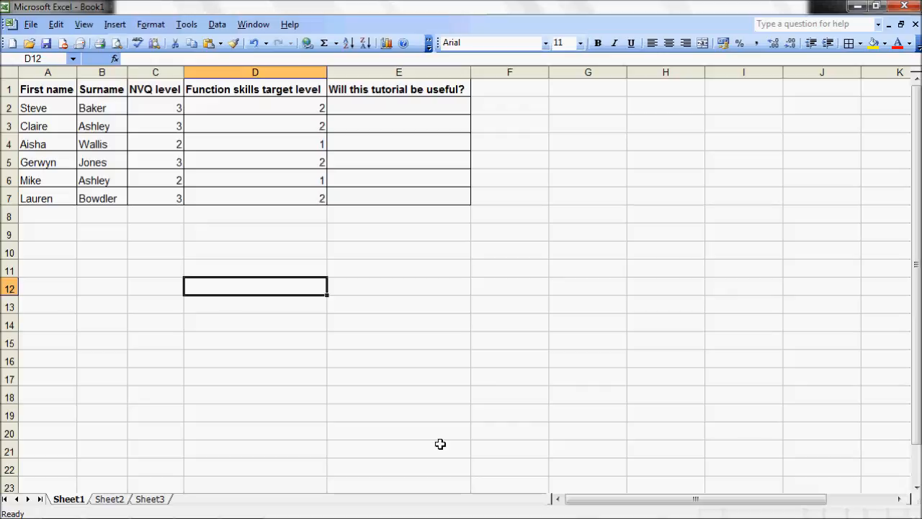
click(373, 110)
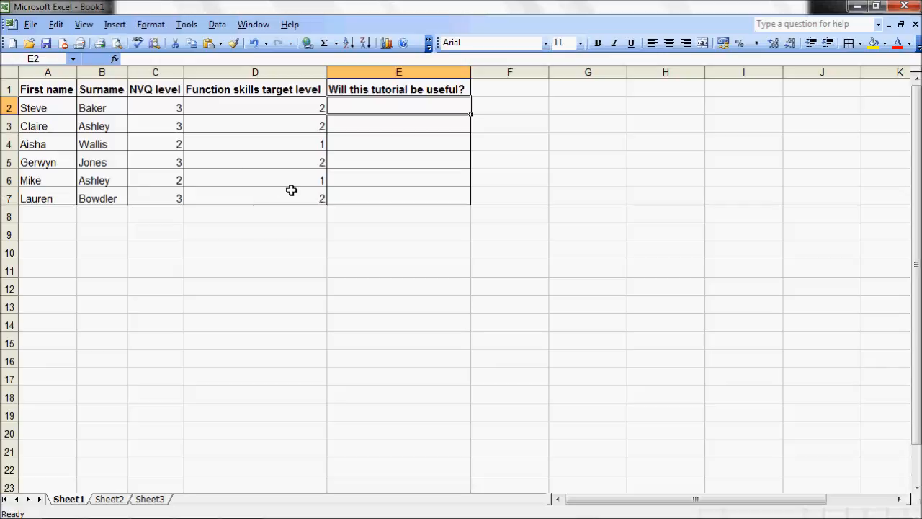
click(553, 239)
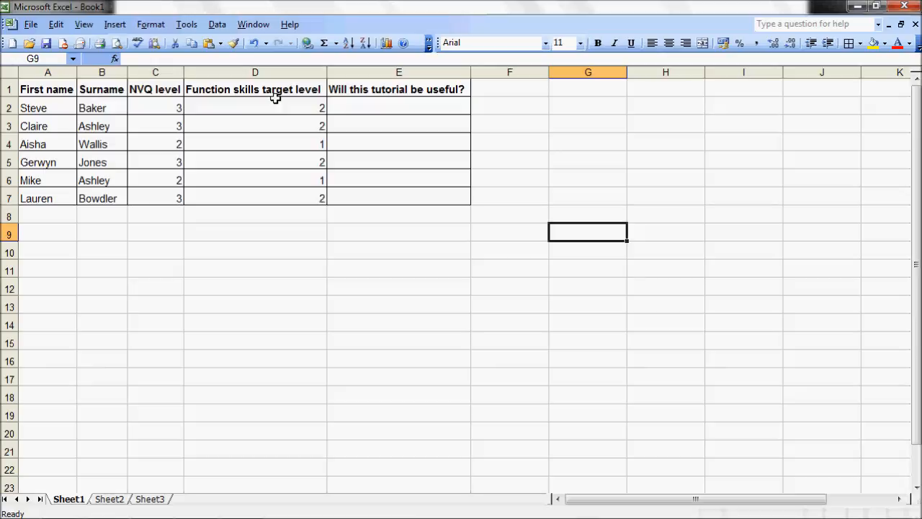
click(370, 109)
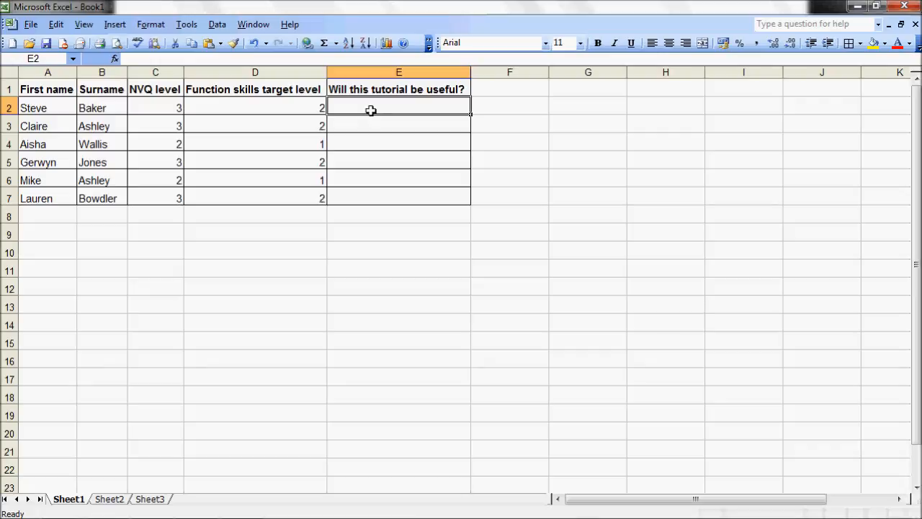
text(=)
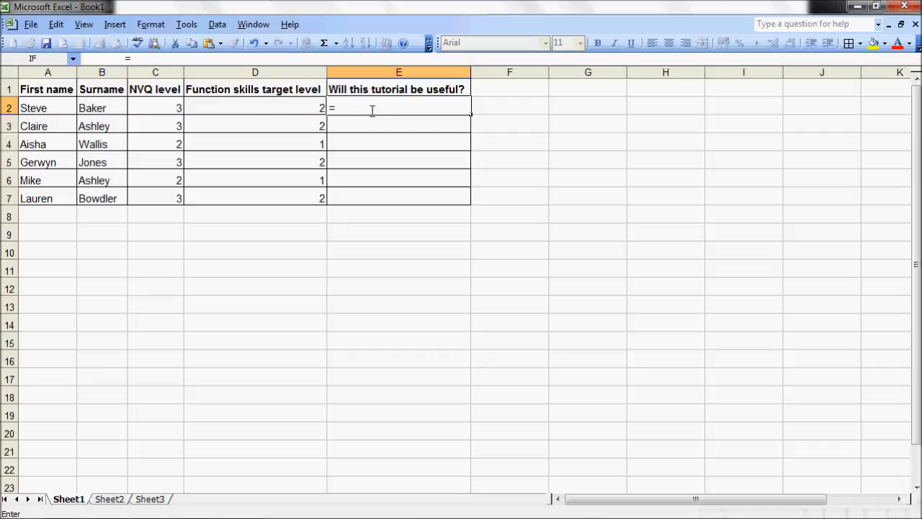
click(186, 58)
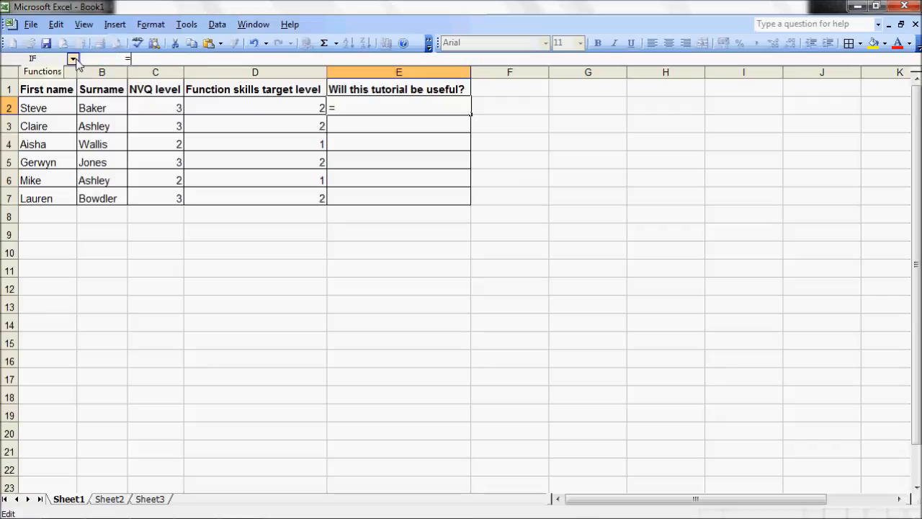
click(72, 58)
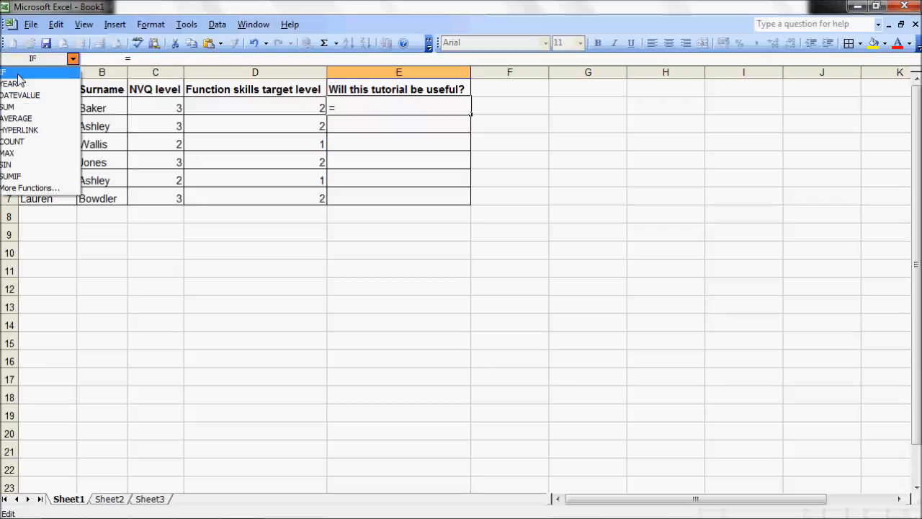
click(22, 188)
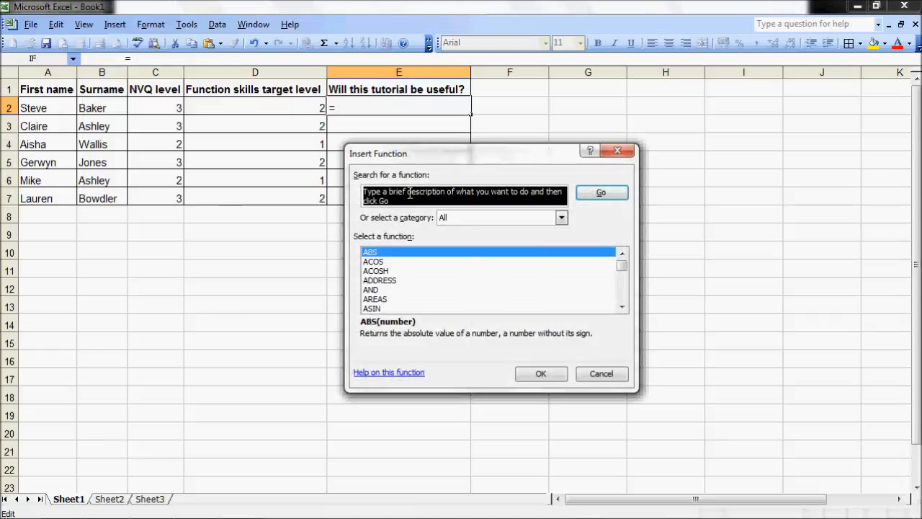
text(if)
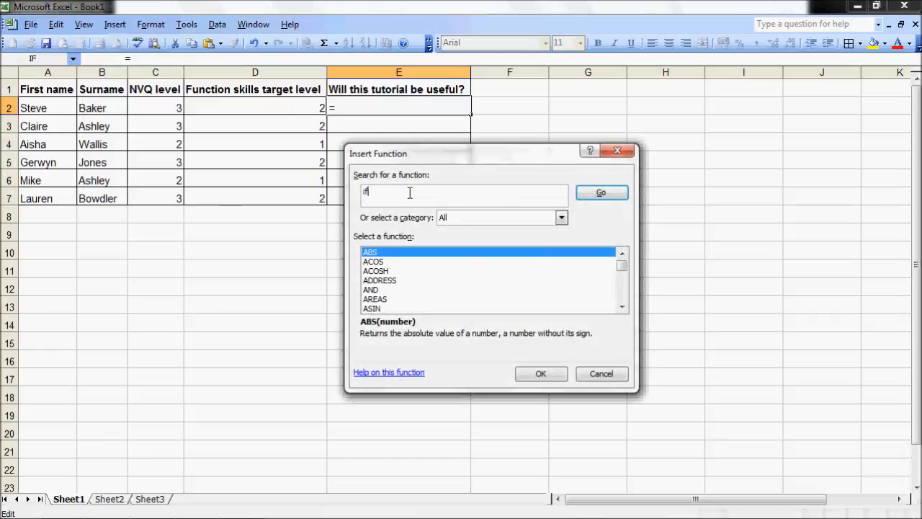
click(609, 198)
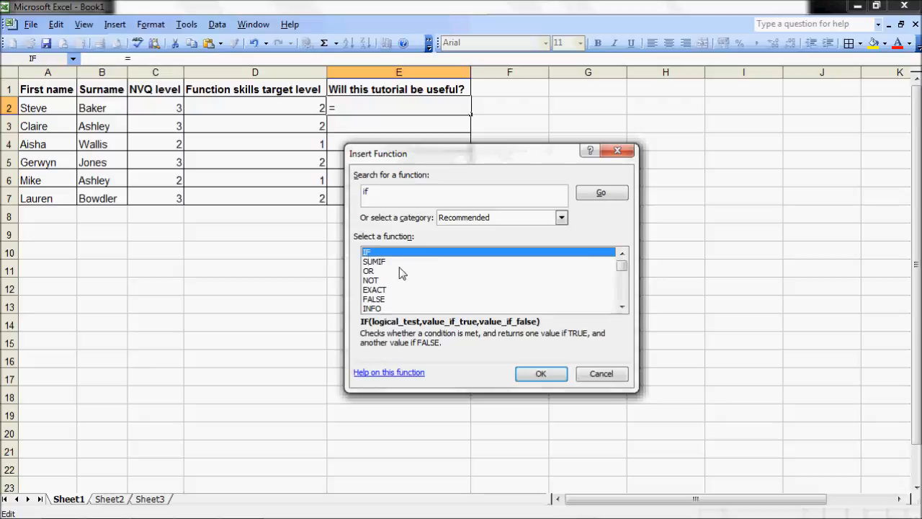
click(597, 373)
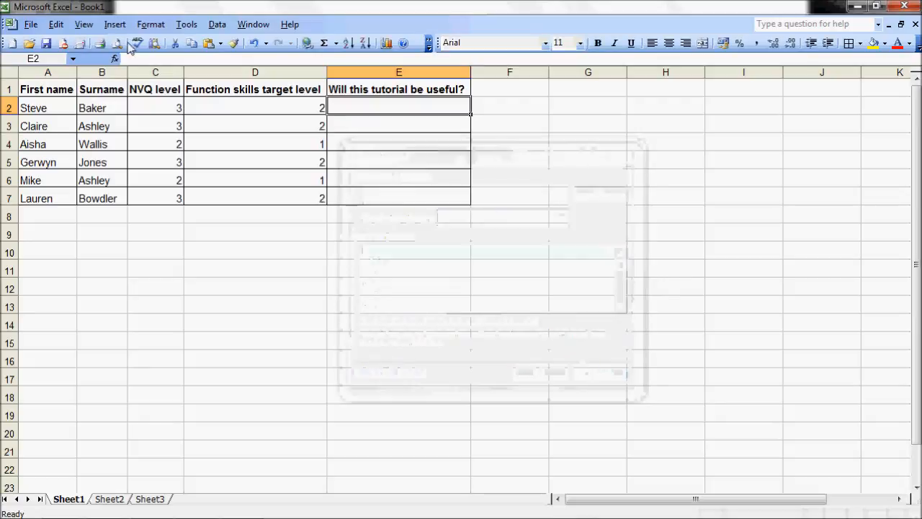
Start an IF function in cell E2 and set its logical test to D2>=2.
text(=)
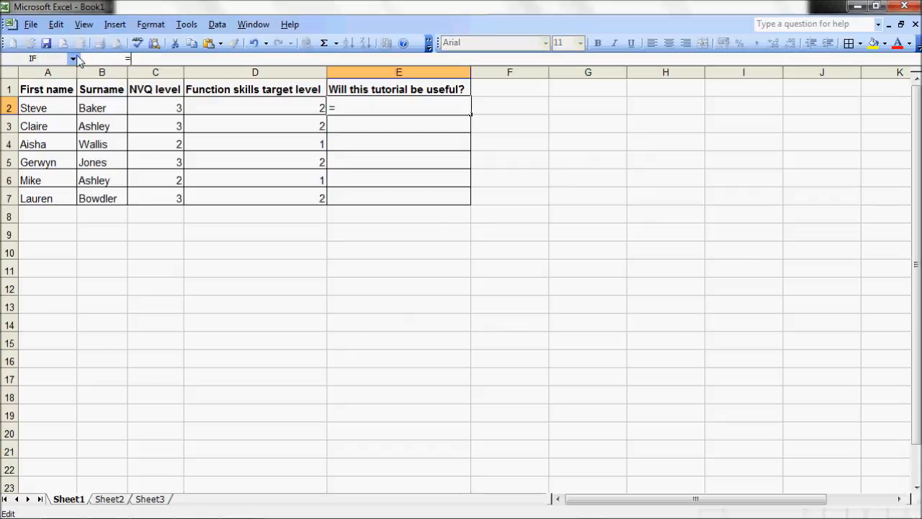
click(73, 58)
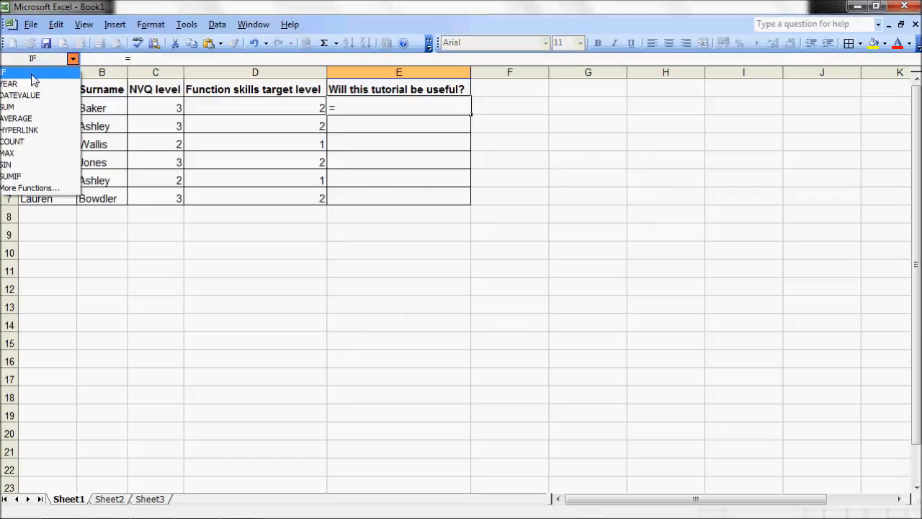
click(32, 73)
drag(383, 160, 501, 244)
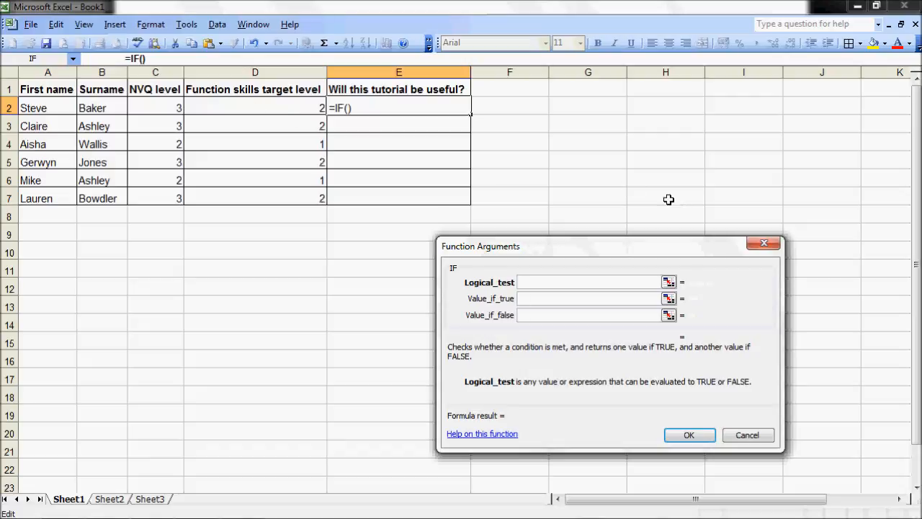
click(241, 104)
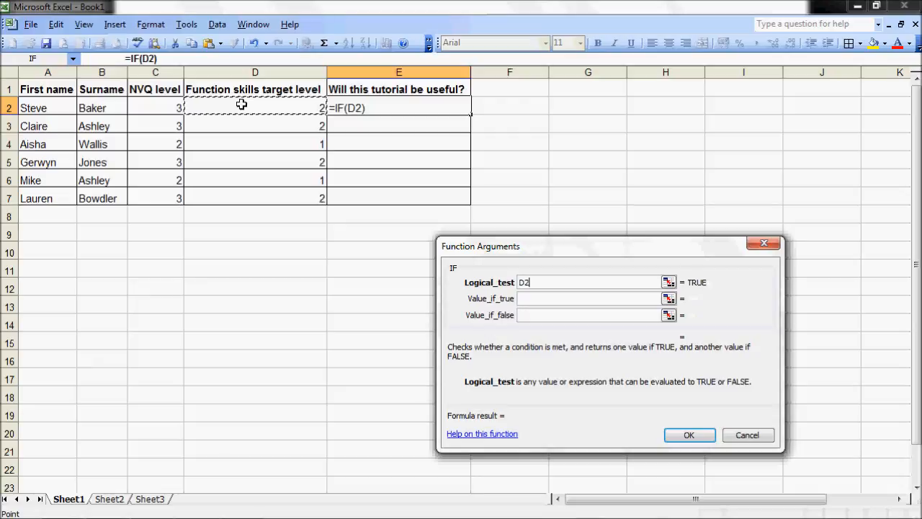
click(545, 282)
text(>)
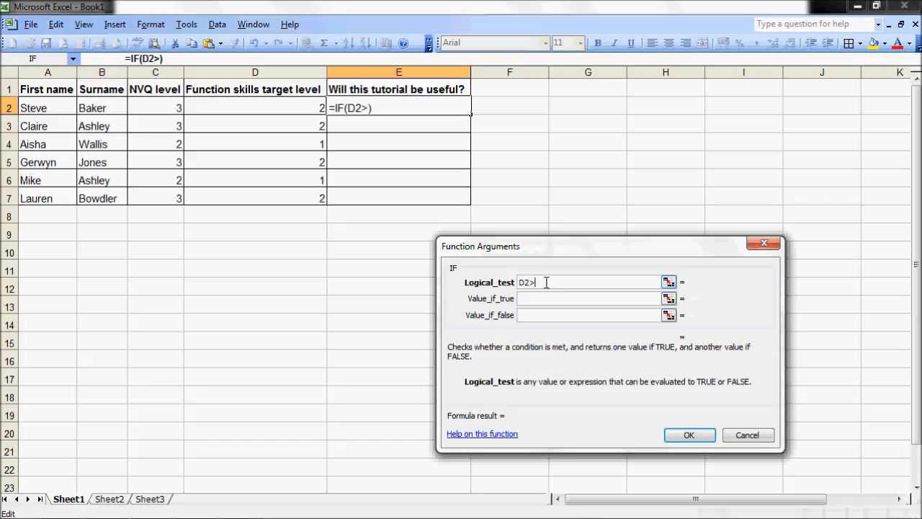
text(2)
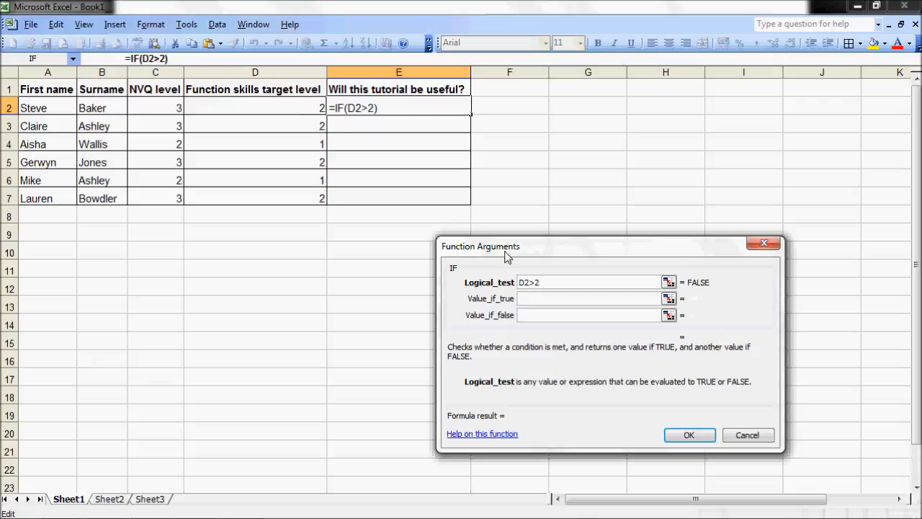
drag(529, 282, 536, 281)
text(=)
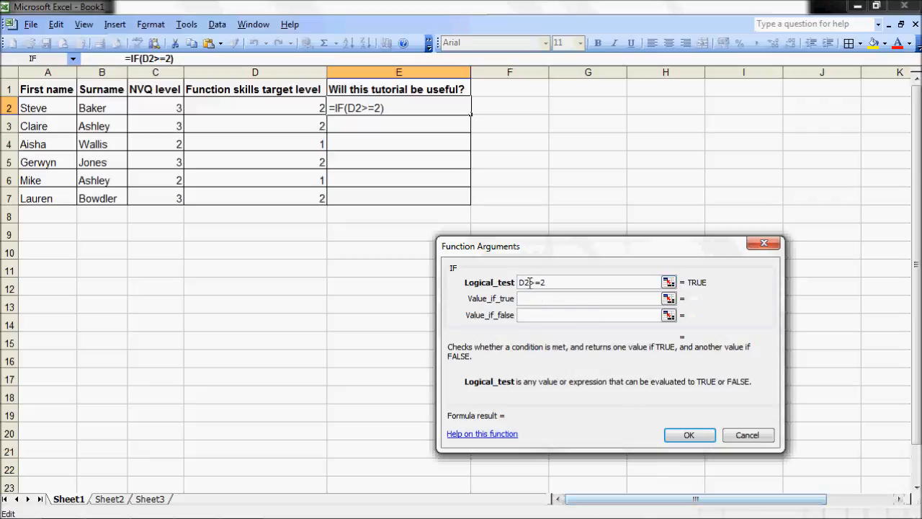
Remove the >= operator from the IF function's logical test and re-enter it between D2 and 2.
drag(525, 282, 541, 283)
click(532, 282)
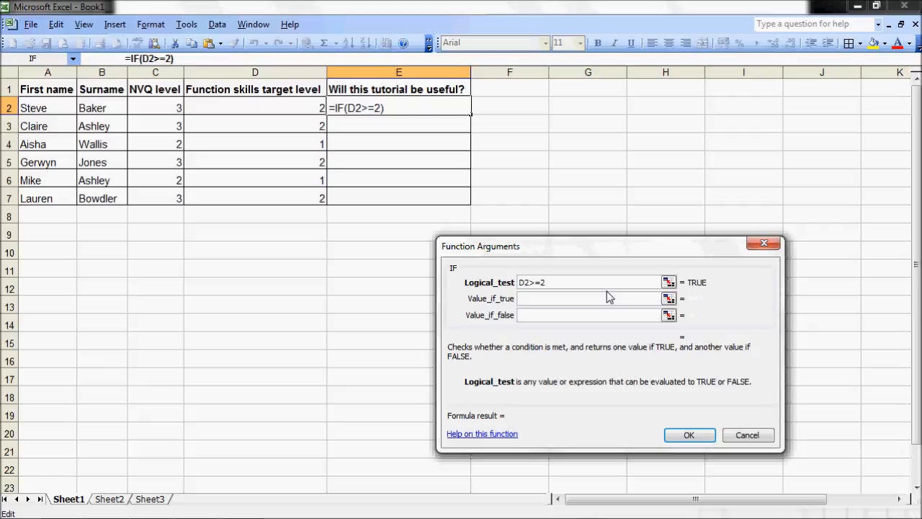
key(BackSpace)
key(BackSpace)
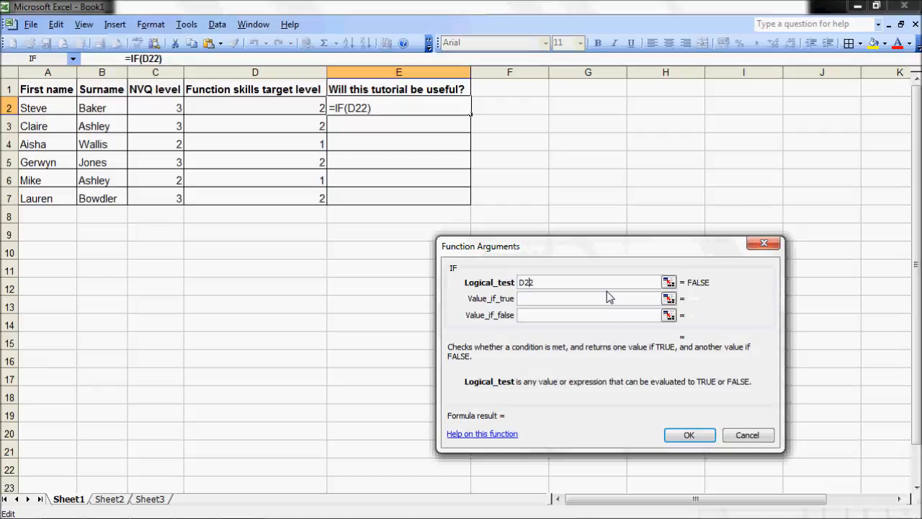
text(<)
key(BackSpace)
text(>=)
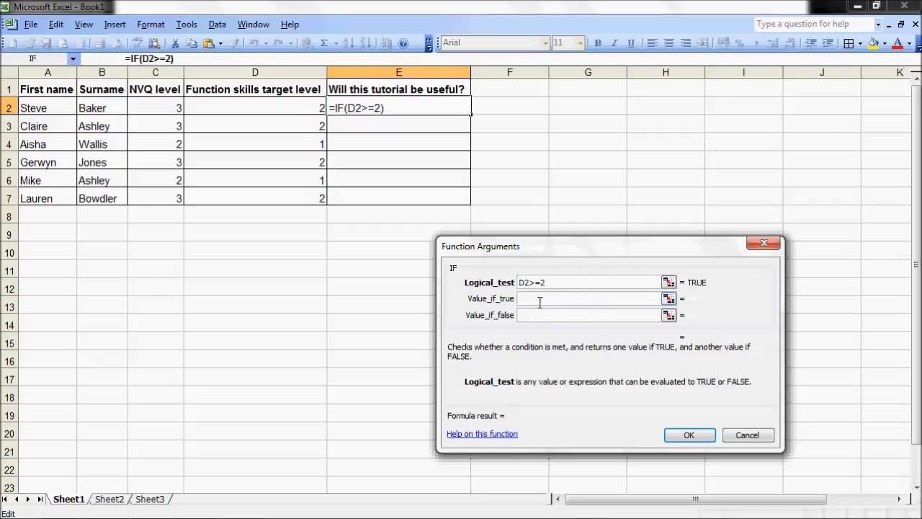
Set the IF function's value if true to the quoted text "Yes".
click(539, 300)
text(Yes)
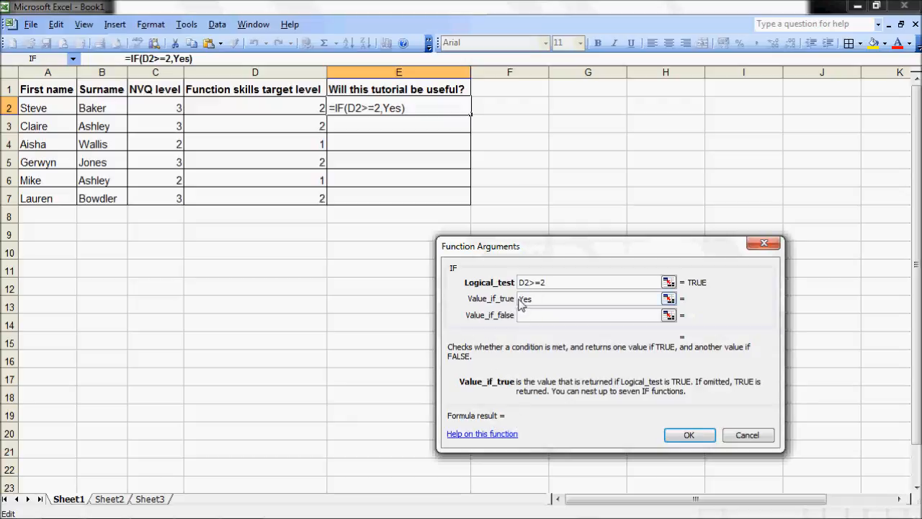
text(")
key(Right)
key(Right)
key(Right)
text(")
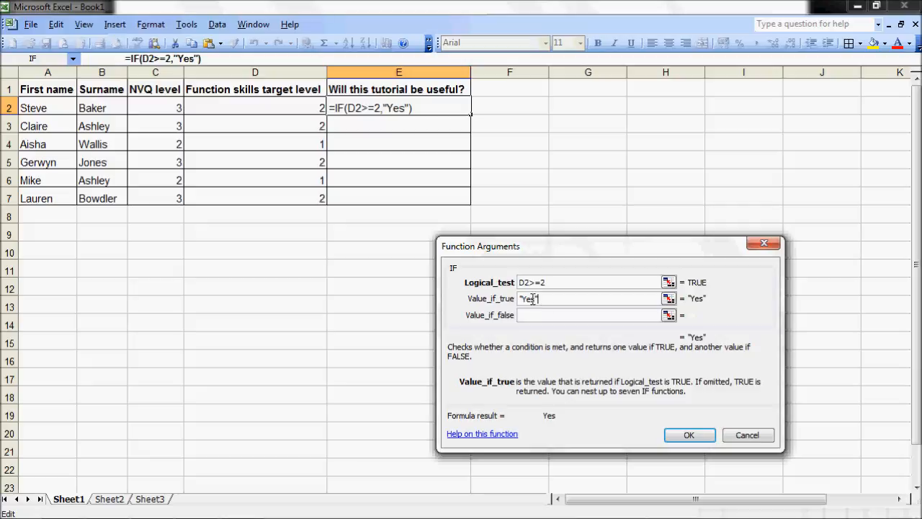
Set the IF function's value if false to the quoted text "No" and insert the formula into the cell.
click(533, 315)
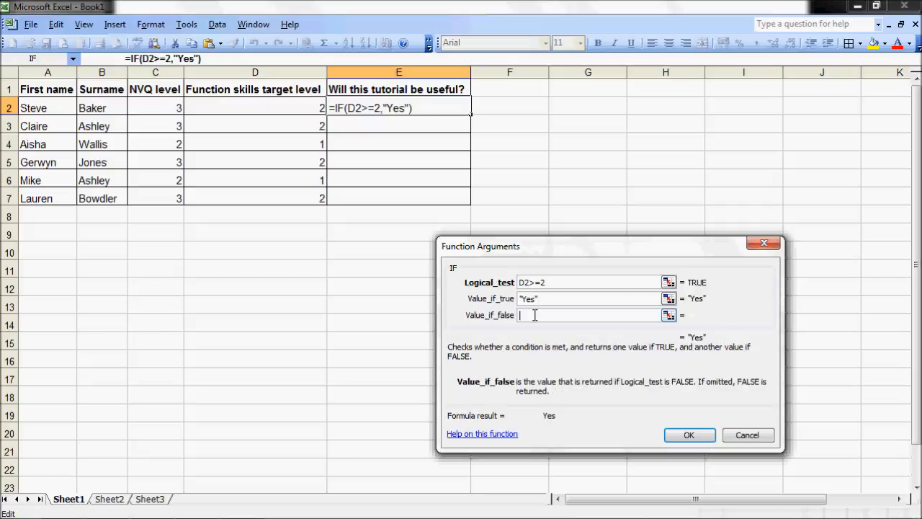
text(No)
click(520, 315)
text(")
click(539, 314)
text(")
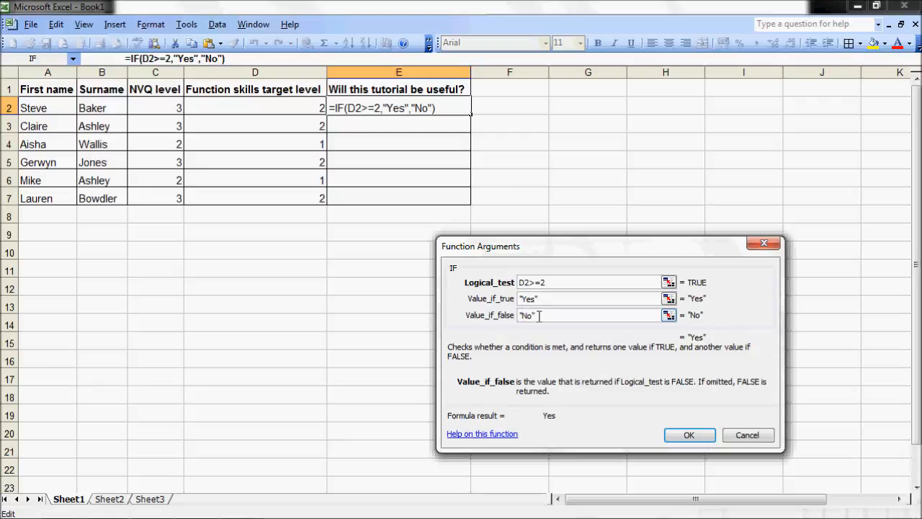
click(689, 434)
Fill the IF formula from cell E2 down through E7 for the remaining learners.
click(425, 198)
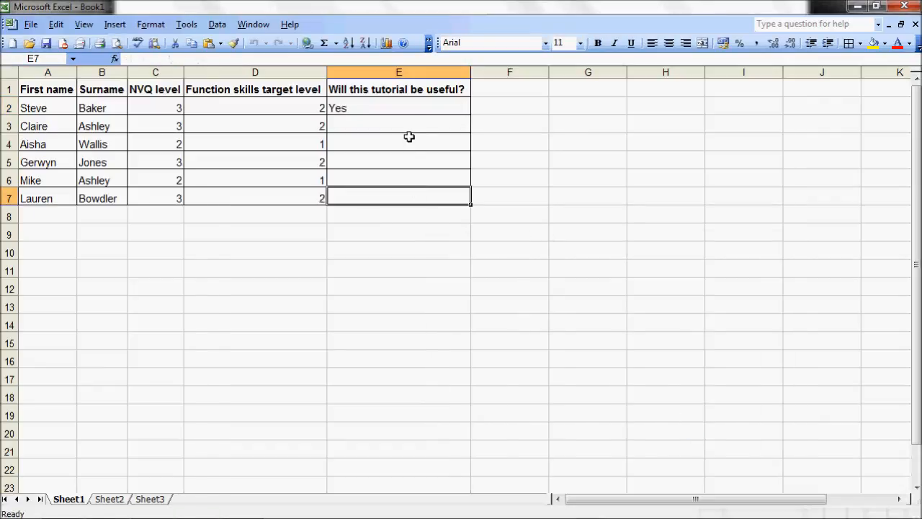
click(409, 108)
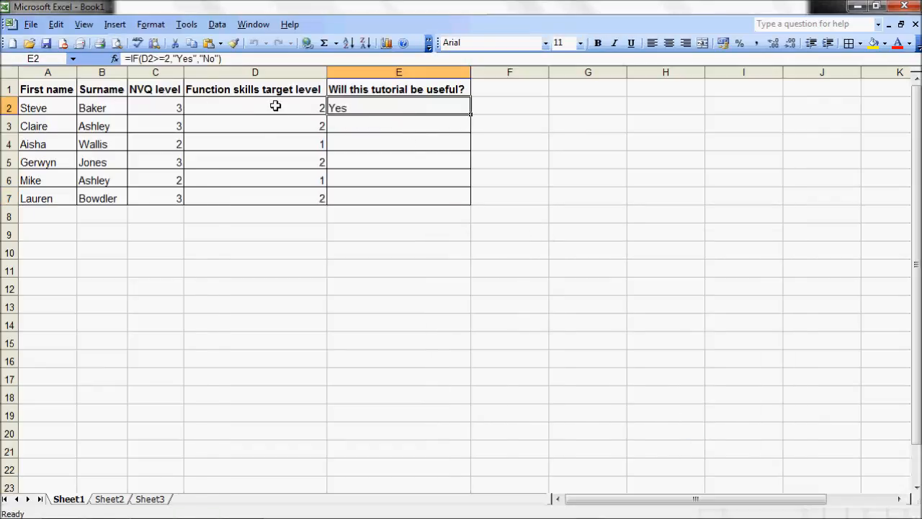
click(276, 106)
click(375, 111)
drag(470, 115, 471, 207)
click(551, 227)
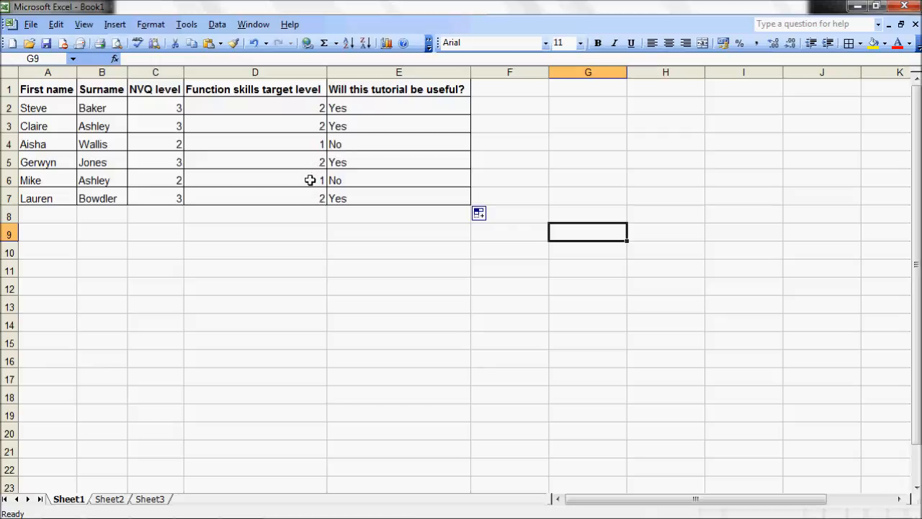
click(573, 349)
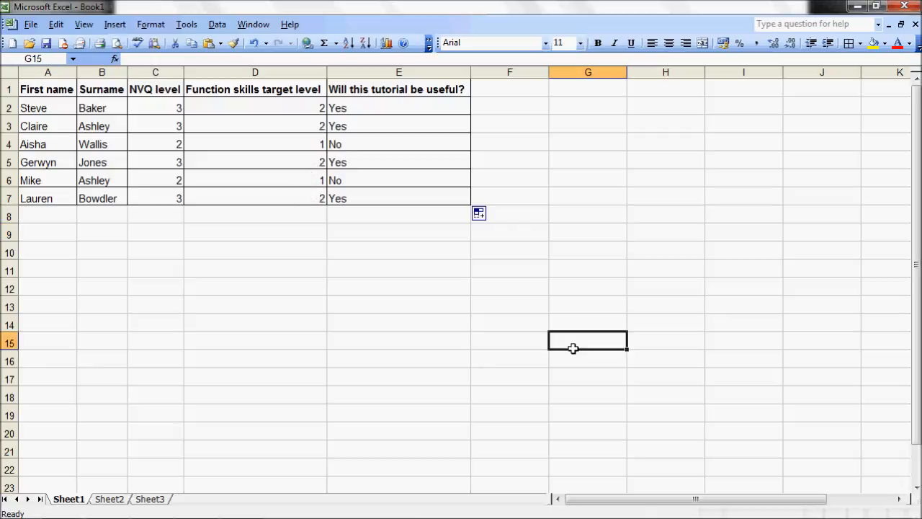